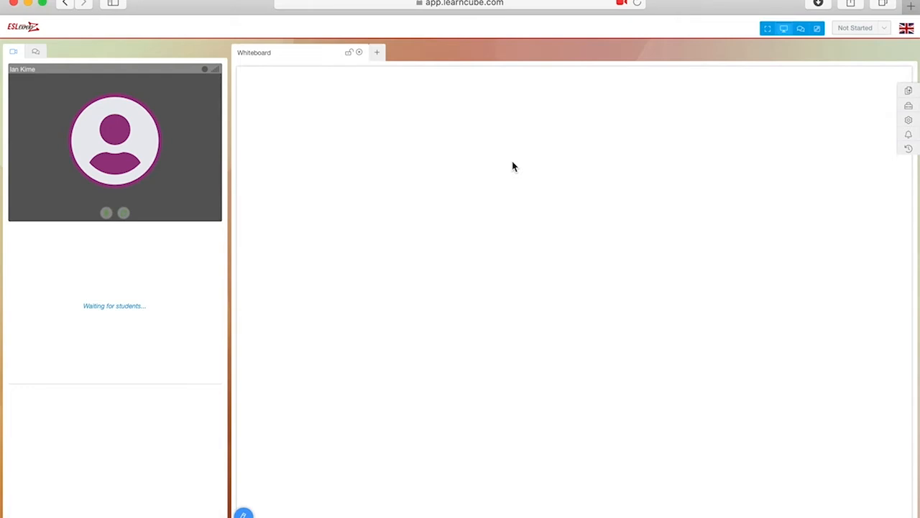
Arrange the whiteboard browser window and the VIRTUAL CARDS folder window side by side, each filling about half the screen.
{"action": "left_click_drag", "start_coordinate": [918, 212], "coordinate": [504, 190]}
{"action": "left_click", "coordinate": [546, 207]}
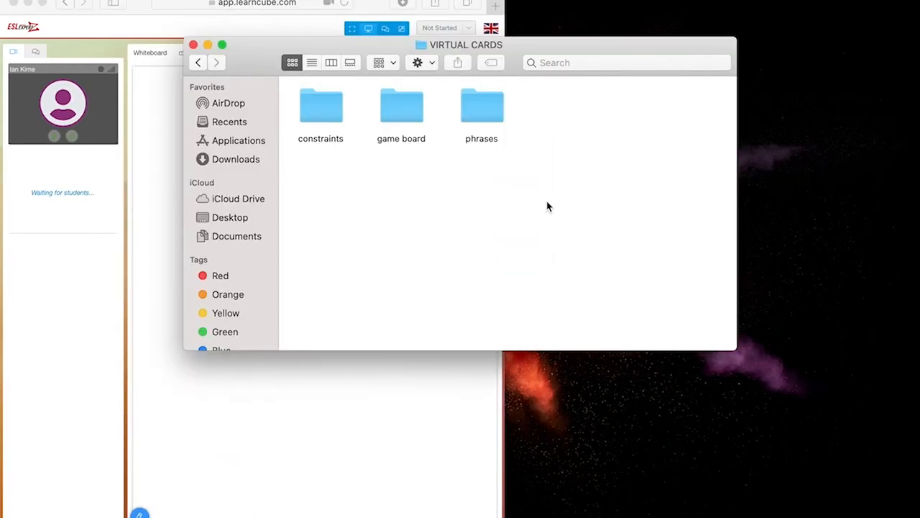
{"action": "left_click_drag", "start_coordinate": [550, 47], "coordinate": [733, 0]}
{"action": "left_click_drag", "start_coordinate": [370, 283], "coordinate": [505, 516]}
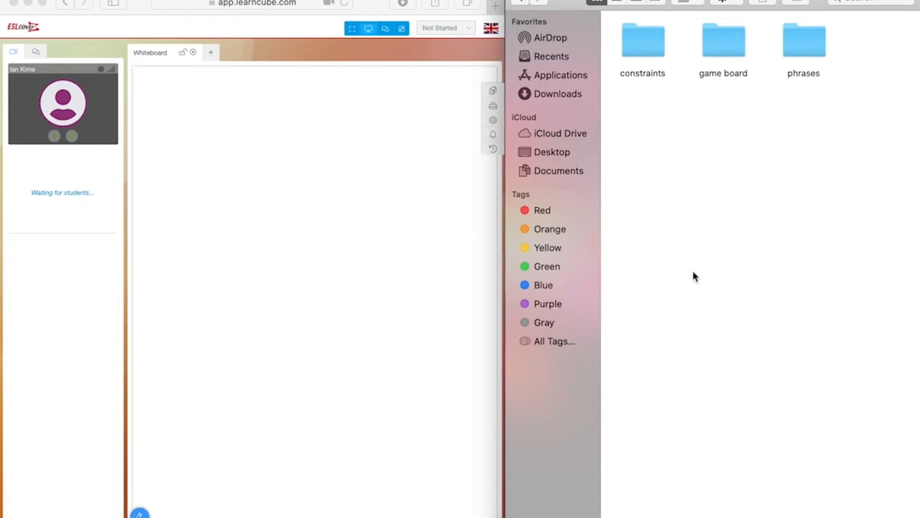
Open the game board folder and add the "game board vertical" image to the whiteboard.
{"action": "double_click", "coordinate": [732, 45]}
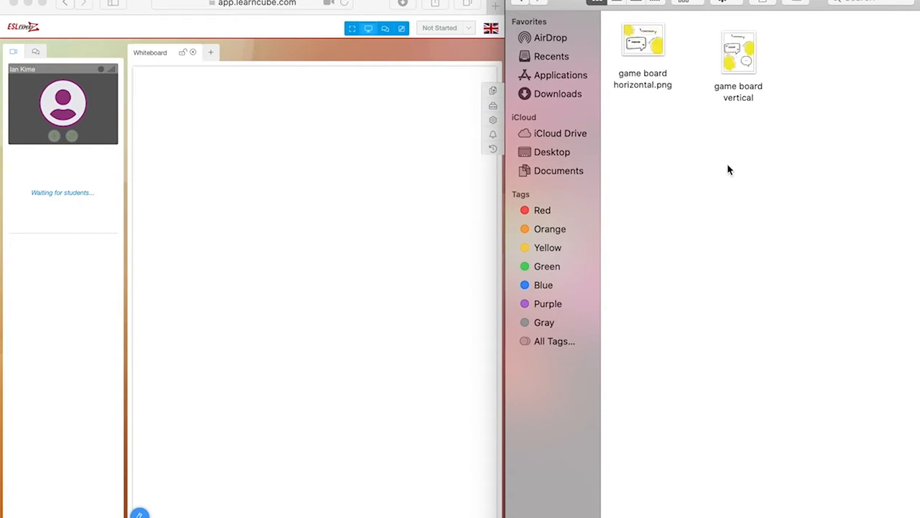
{"action": "left_click", "coordinate": [745, 61]}
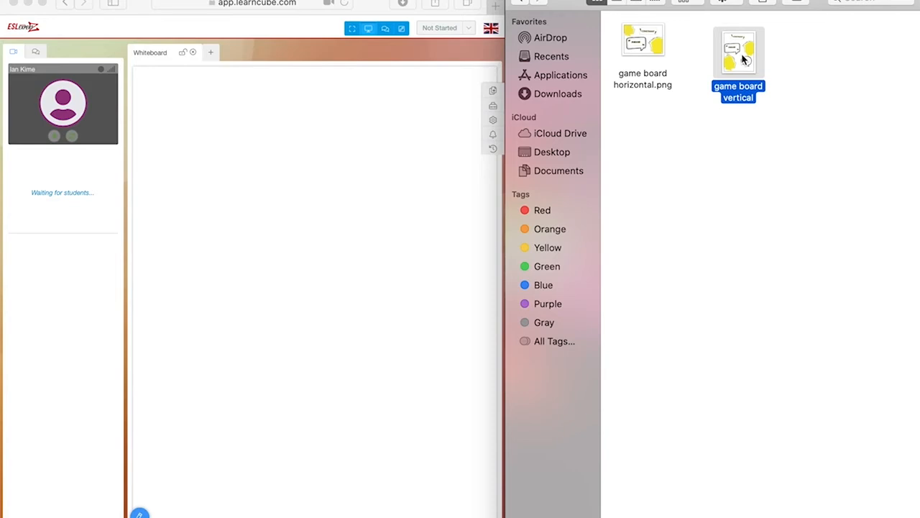
{"action": "left_click", "coordinate": [727, 166]}
{"action": "left_click", "coordinate": [738, 62]}
{"action": "left_click", "coordinate": [302, 210]}
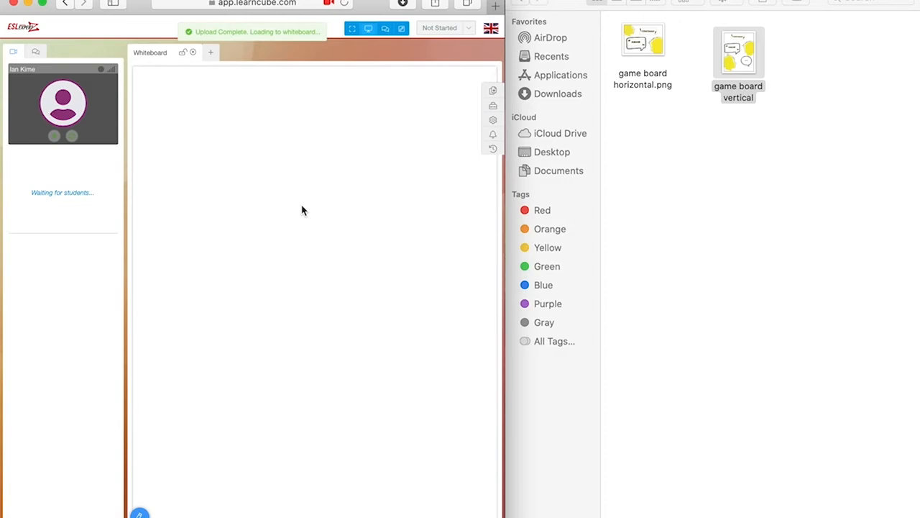
Return to the VIRTUAL CARDS folder, open the constraints folder and look through the full set of constraint cards.
{"action": "left_click", "coordinate": [644, 200]}
{"action": "left_click", "coordinate": [520, 3]}
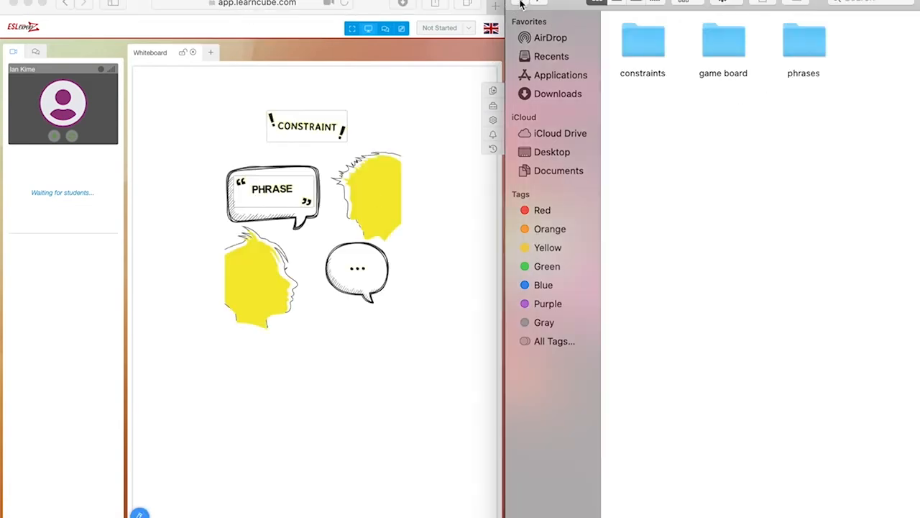
{"action": "double_click", "coordinate": [644, 43]}
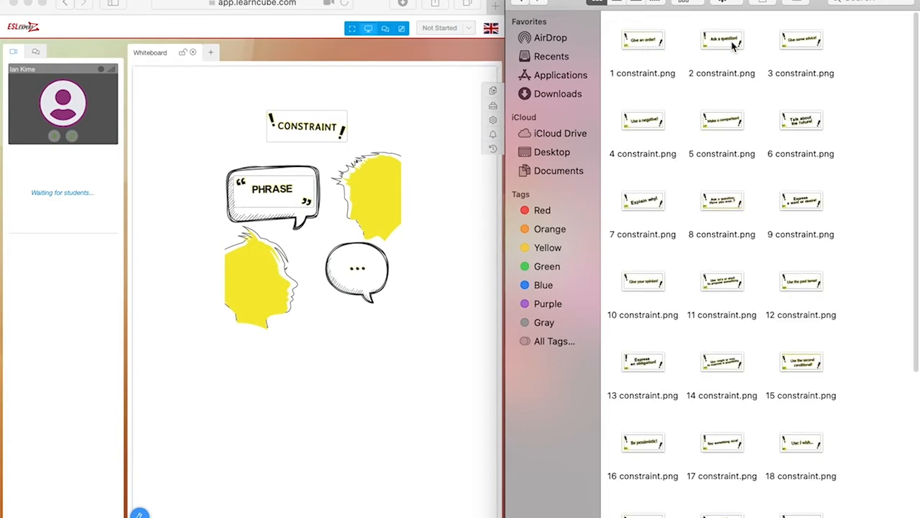
{"action": "scroll", "coordinate": [765, 201], "scroll_direction": "down", "scroll_amount": 5}
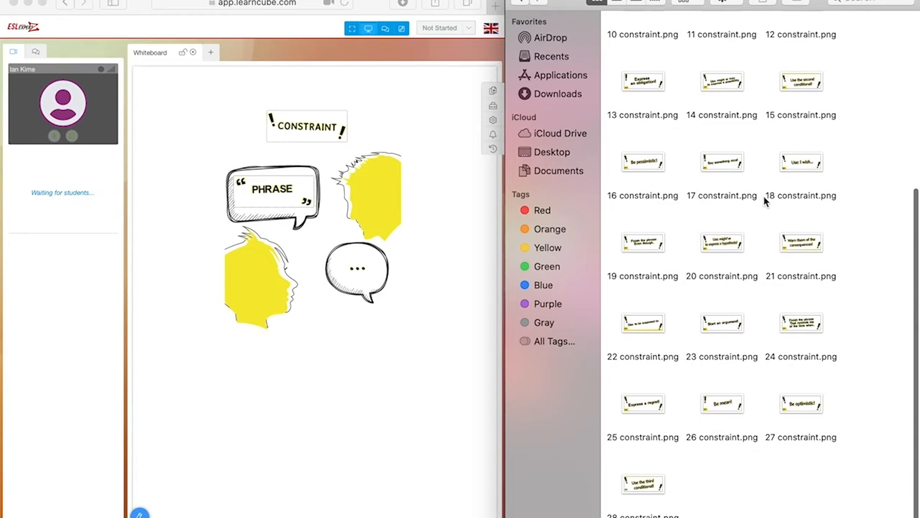
{"action": "scroll", "coordinate": [766, 199], "scroll_direction": "up", "scroll_amount": 5}
{"action": "left_click", "coordinate": [637, 41]}
{"action": "scroll", "coordinate": [653, 175], "scroll_direction": "down", "scroll_amount": 5}
{"action": "left_click", "coordinate": [632, 482]}
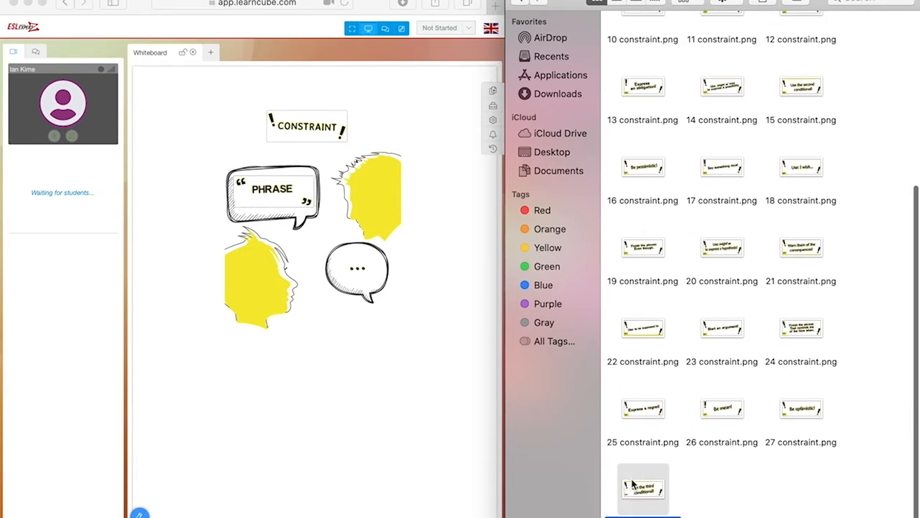
{"action": "scroll", "coordinate": [850, 251], "scroll_direction": "up", "scroll_amount": 5}
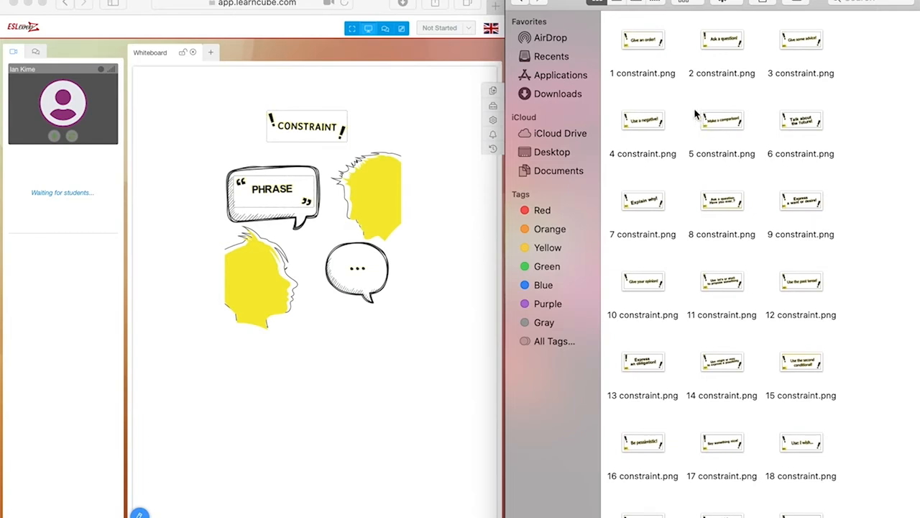
Add the images 1 constraint.png, 2 constraint.png and 3 constraint.png to the whiteboard one after another.
{"action": "left_click", "coordinate": [647, 43]}
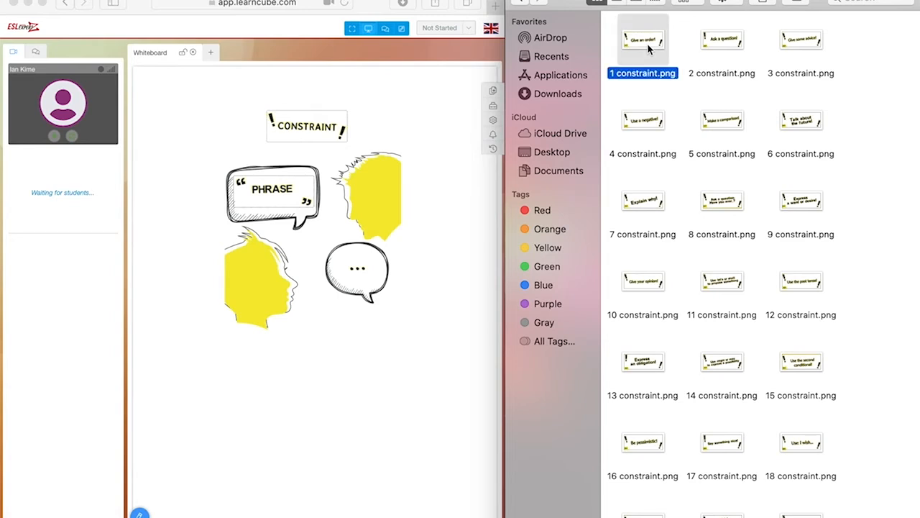
{"action": "left_click", "coordinate": [326, 187]}
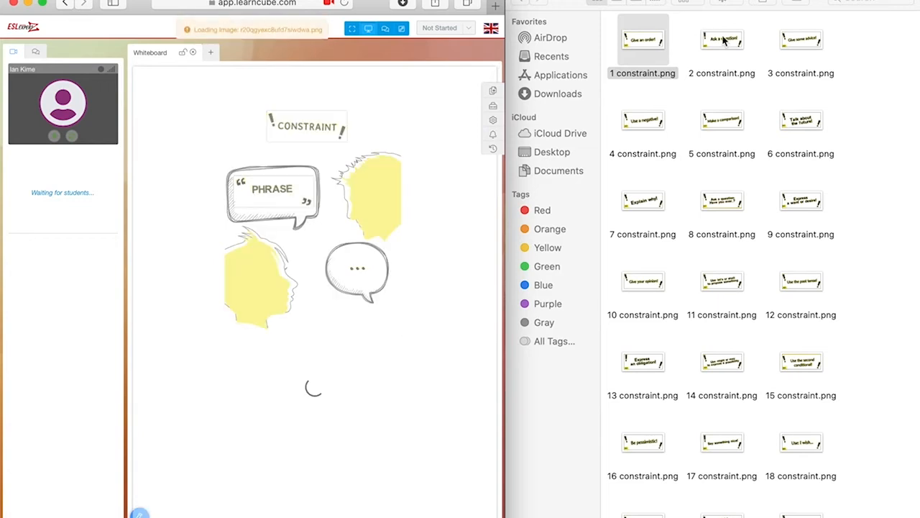
{"action": "left_click", "coordinate": [722, 40]}
{"action": "left_click_drag", "start_coordinate": [729, 42], "coordinate": [388, 172]}
{"action": "left_click", "coordinate": [800, 40]}
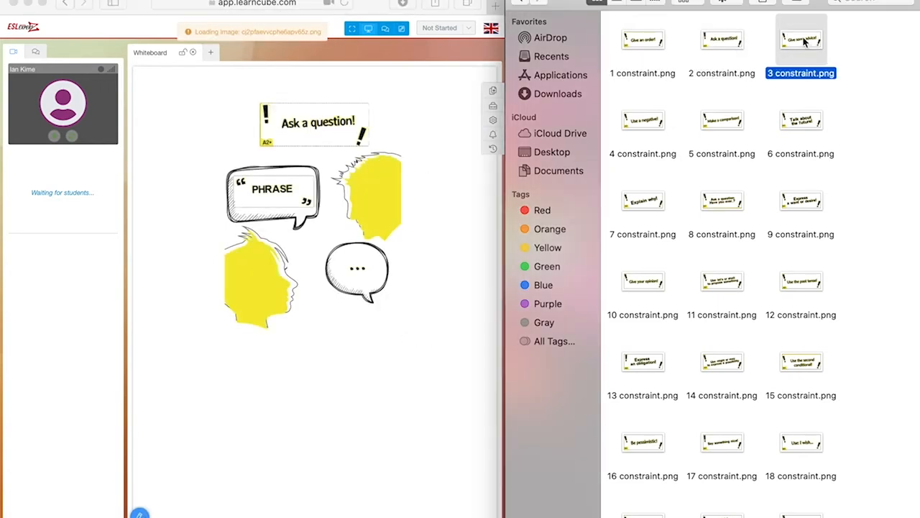
{"action": "left_click_drag", "start_coordinate": [405, 125], "coordinate": [404, 123]}
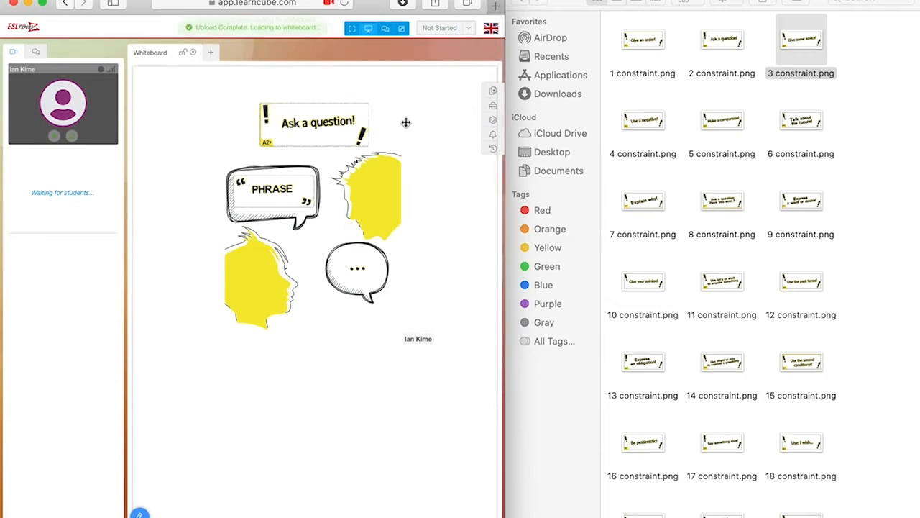
Add the images 4 constraint.png, 5 constraint.png and 6 constraint.png to the whiteboard one after another.
{"action": "left_click", "coordinate": [634, 122]}
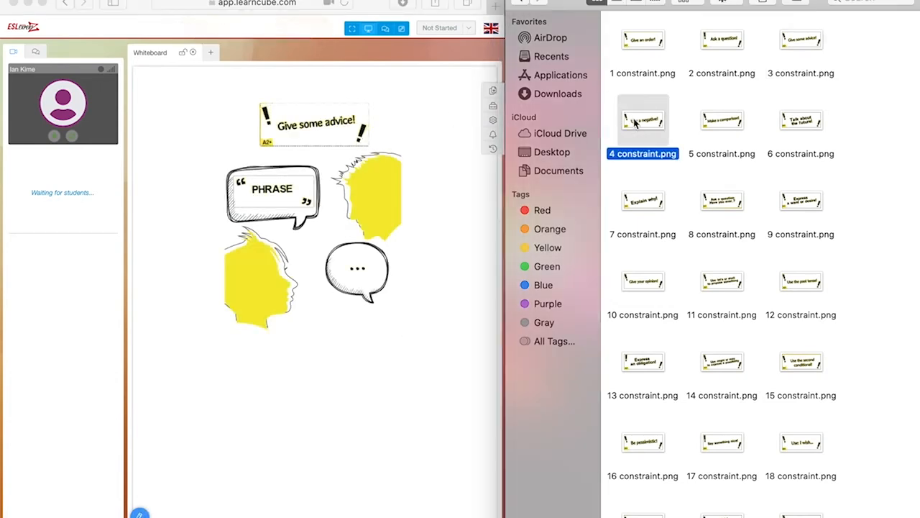
{"action": "left_click", "coordinate": [354, 211]}
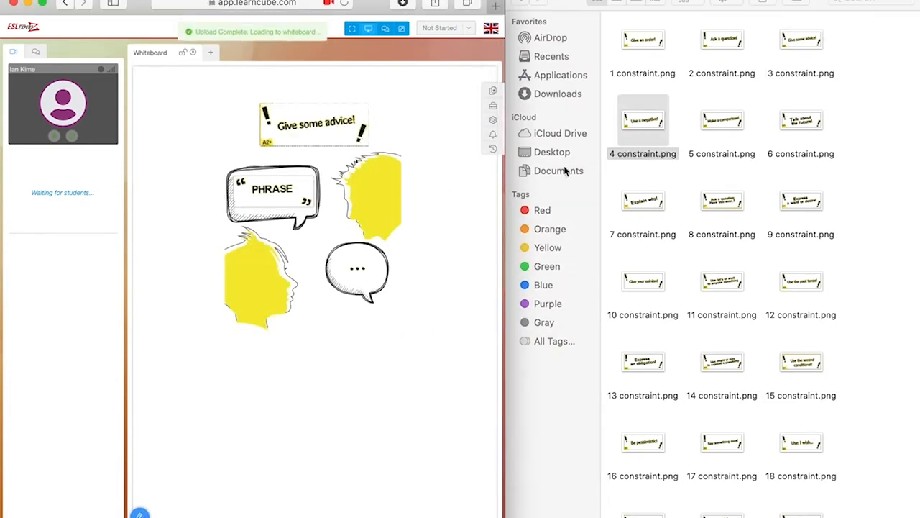
{"action": "left_click", "coordinate": [725, 124]}
{"action": "left_click_drag", "start_coordinate": [724, 124], "coordinate": [378, 194]}
{"action": "left_click", "coordinate": [823, 107]}
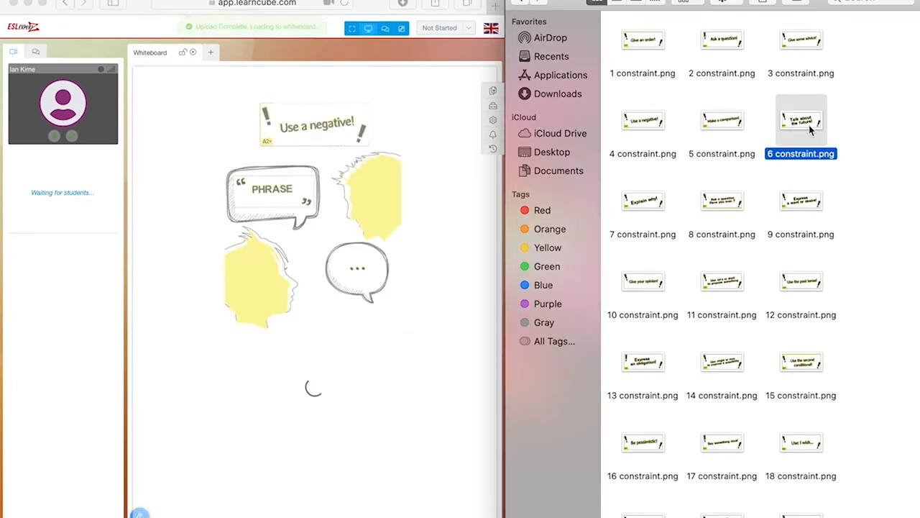
{"action": "left_click", "coordinate": [346, 193]}
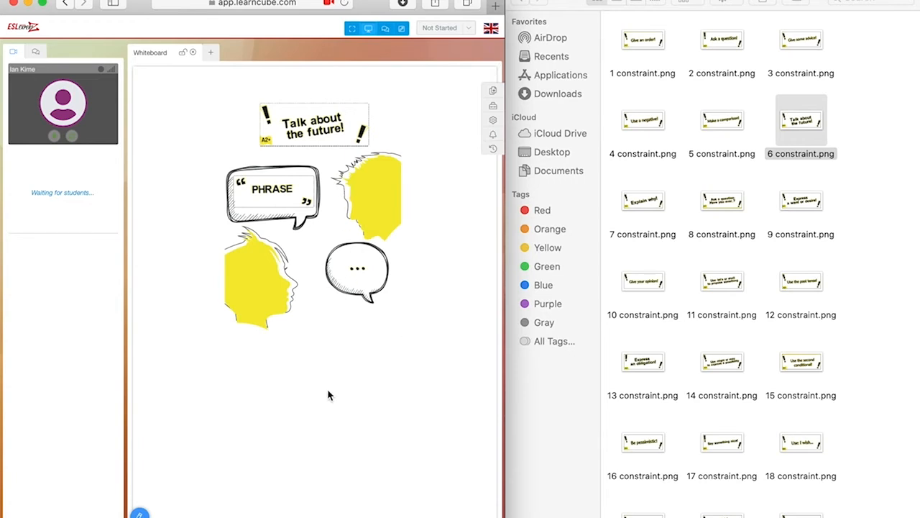
Enlarge the game board image and reposition it so its constraint box sits behind the stacked constraint cards.
{"action": "left_click", "coordinate": [346, 291]}
{"action": "left_click_drag", "start_coordinate": [404, 339], "coordinate": [458, 405]}
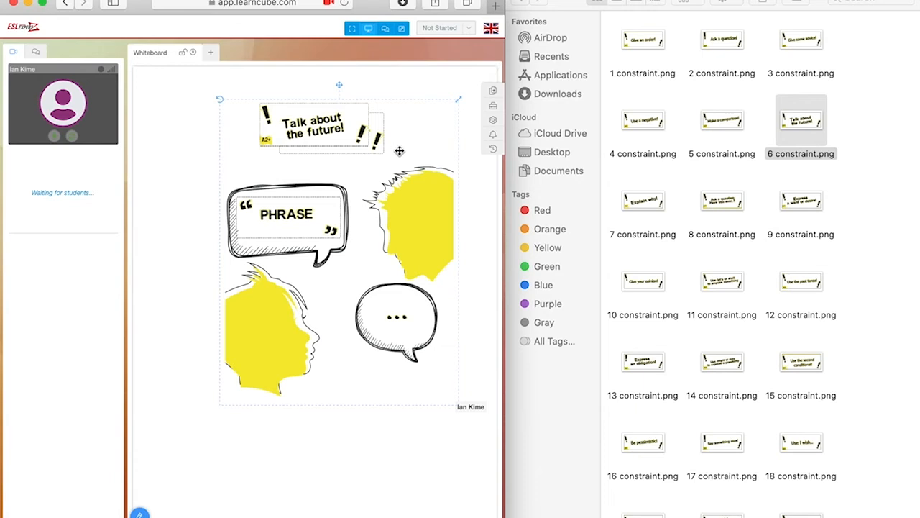
{"action": "left_click_drag", "start_coordinate": [413, 178], "coordinate": [396, 166]}
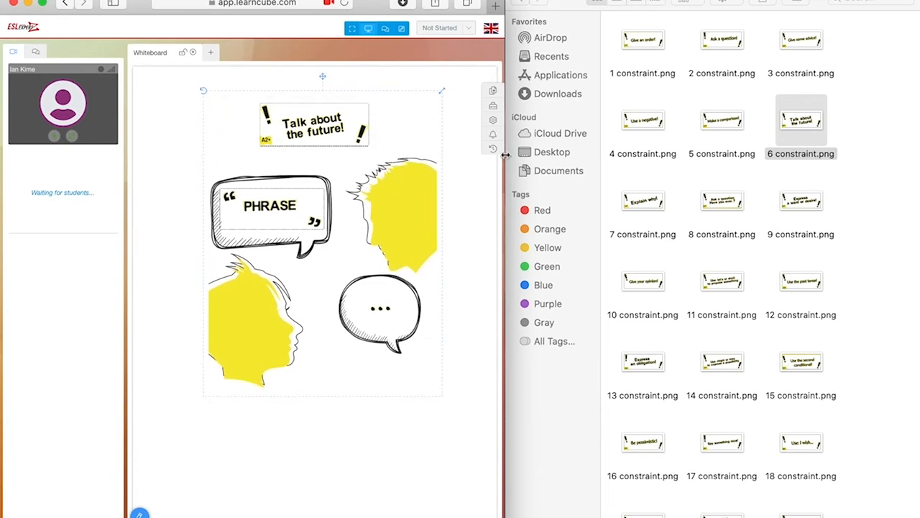
Return to the VIRTUAL CARDS folder, open the phrases folder and go to the first phrase cards.
{"action": "left_click", "coordinate": [603, 176]}
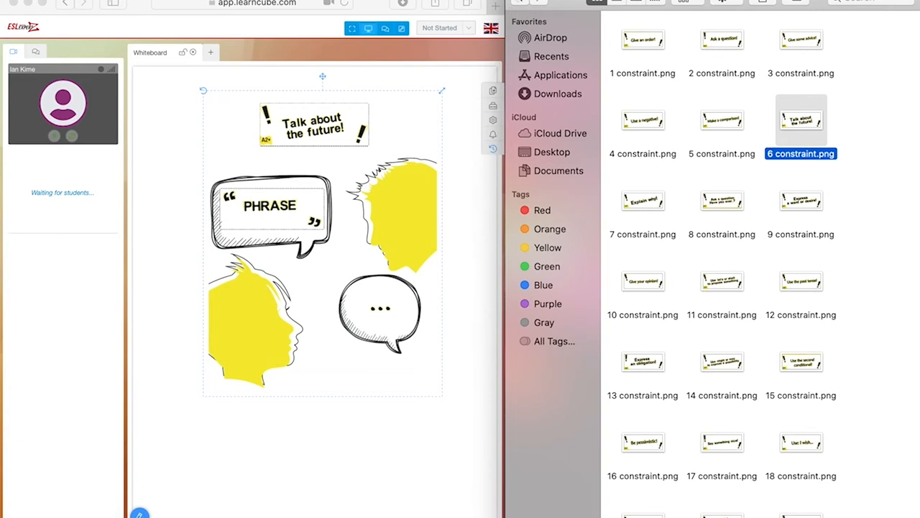
{"action": "left_click", "coordinate": [517, 4]}
{"action": "double_click", "coordinate": [795, 51]}
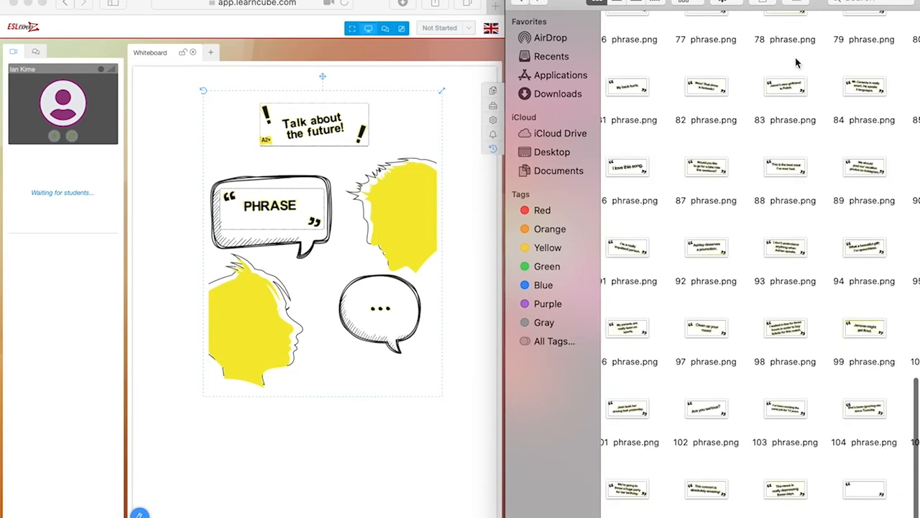
{"action": "scroll", "coordinate": [791, 503], "scroll_direction": "up", "scroll_amount": 10}
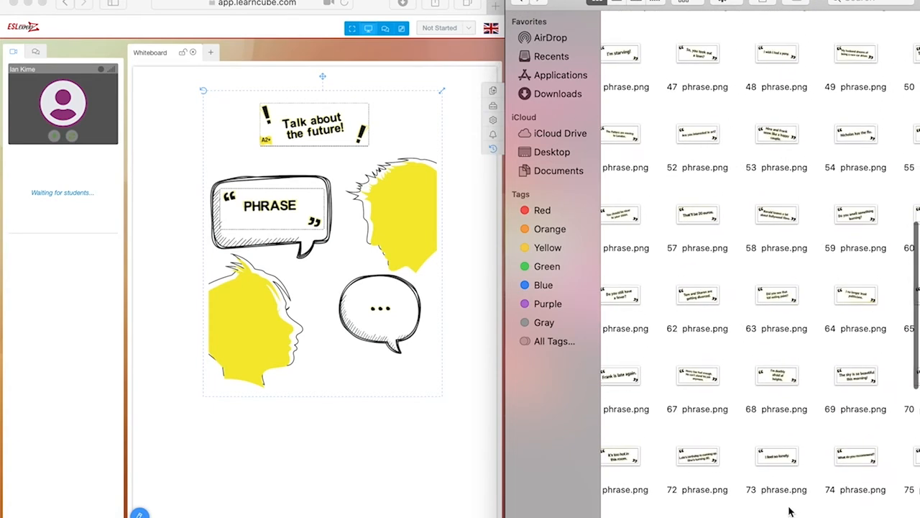
{"action": "scroll", "coordinate": [790, 507], "scroll_direction": "up", "scroll_amount": 5}
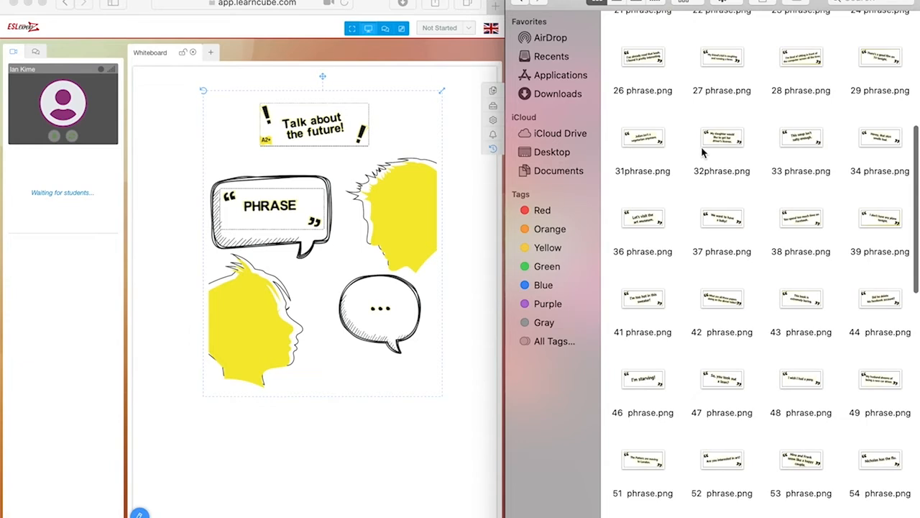
{"action": "scroll", "coordinate": [703, 153], "scroll_direction": "up", "scroll_amount": 8}
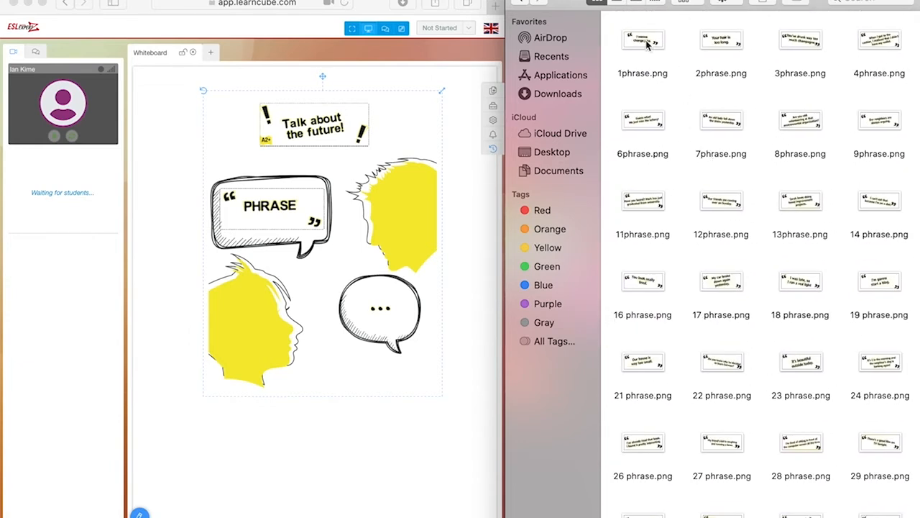
Add the images 1phrase.png, 2phrase.png and 3phrase.png to the whiteboard one after another.
{"action": "left_click", "coordinate": [648, 44]}
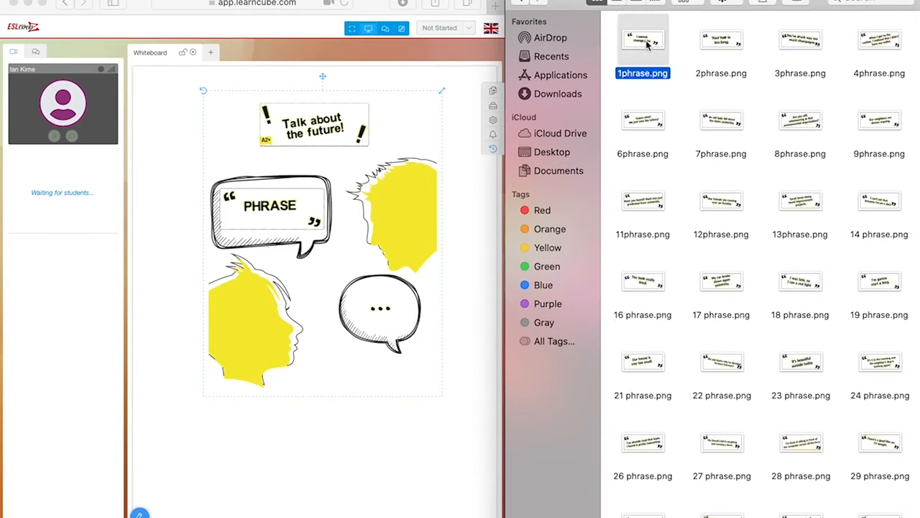
{"action": "left_click", "coordinate": [342, 240]}
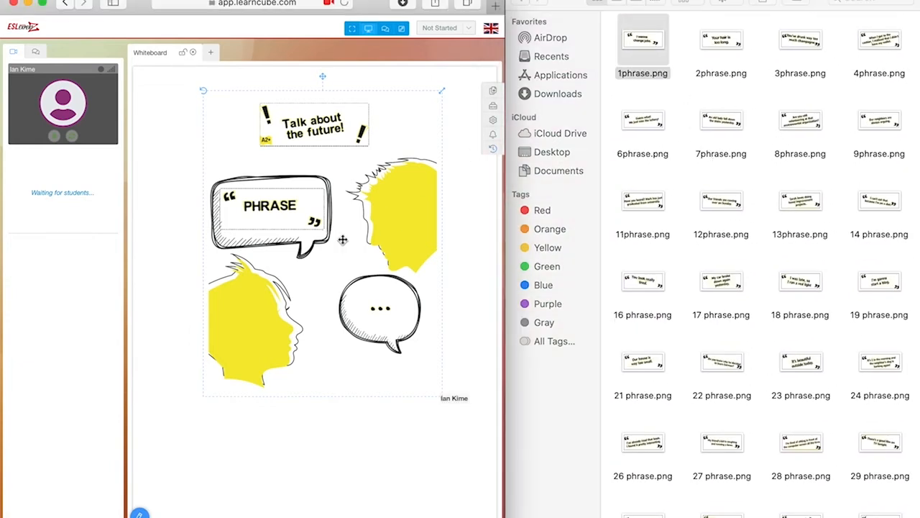
{"action": "left_click", "coordinate": [724, 40]}
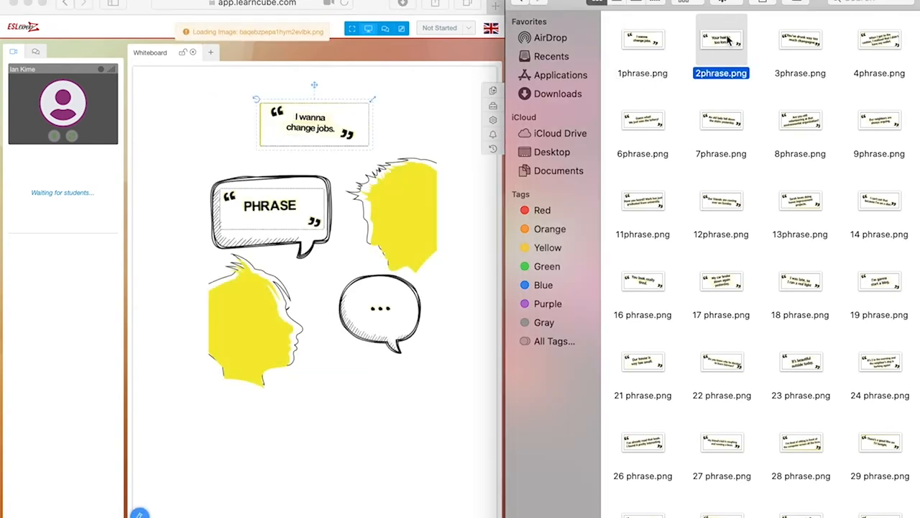
{"action": "left_click_drag", "start_coordinate": [727, 41], "coordinate": [403, 187]}
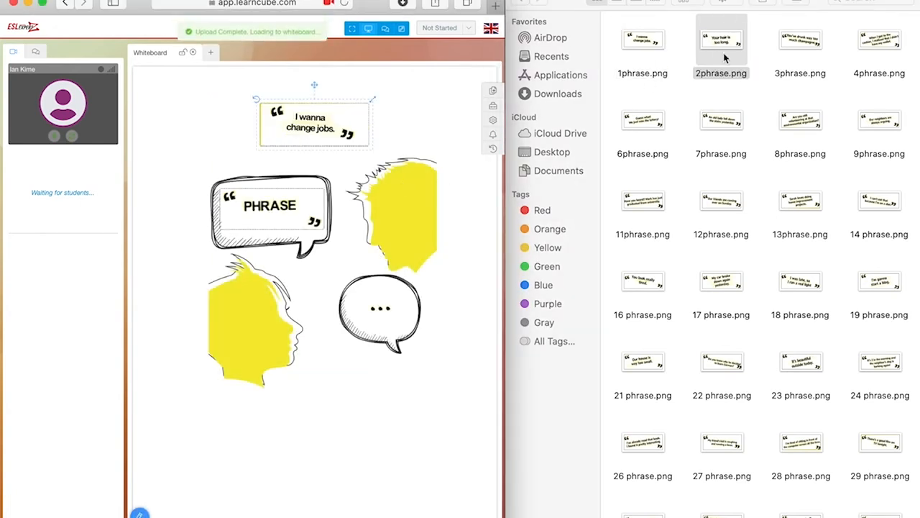
{"action": "left_click", "coordinate": [795, 48]}
{"action": "left_click", "coordinate": [379, 178]}
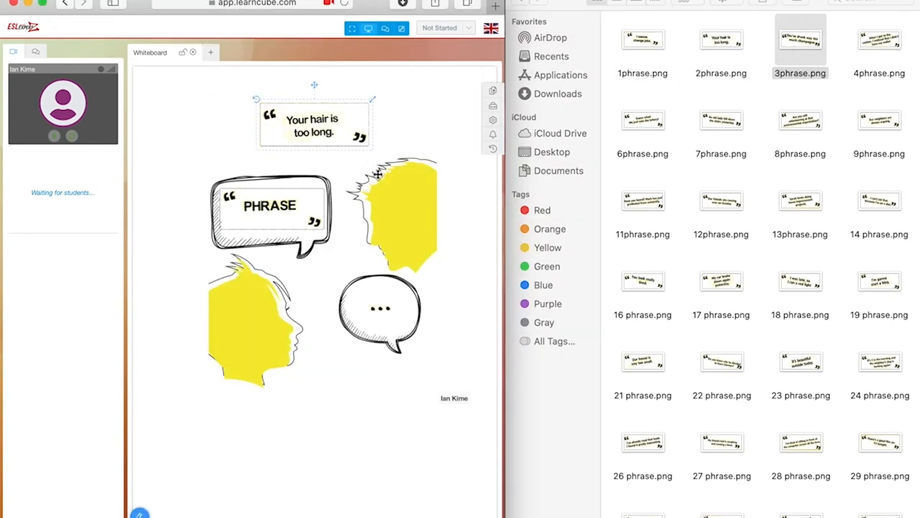
Add the images 4phrase.png, 6phrase.png, 7phrase.png, 8phrase.png and 9phrase.png to the whiteboard one after another.
{"action": "left_click", "coordinate": [863, 48]}
{"action": "left_click_drag", "start_coordinate": [862, 47], "coordinate": [431, 154]}
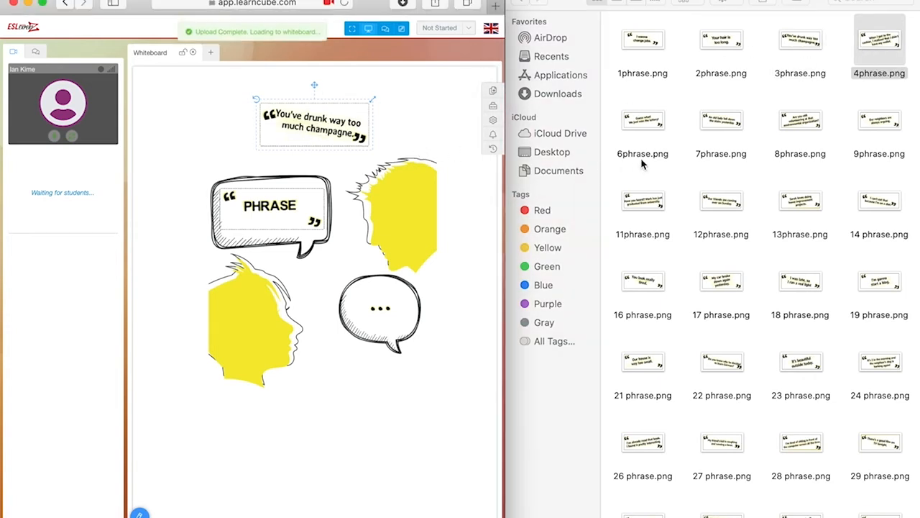
{"action": "left_click", "coordinate": [642, 122]}
{"action": "left_click", "coordinate": [334, 199]}
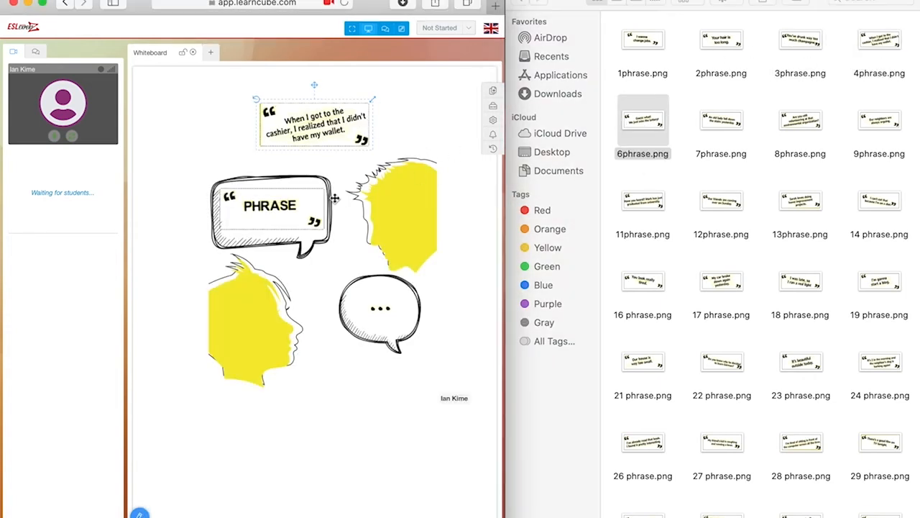
{"action": "left_click", "coordinate": [721, 121]}
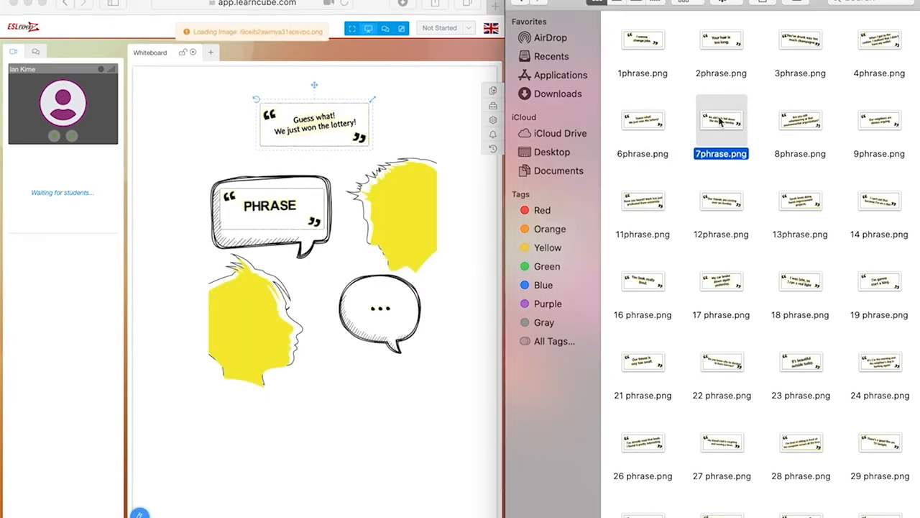
{"action": "left_click", "coordinate": [343, 189]}
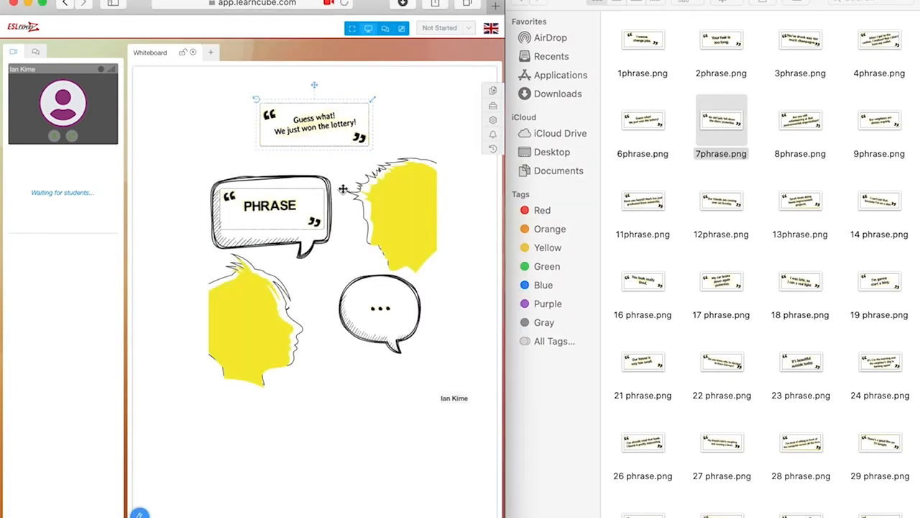
{"action": "left_click", "coordinate": [805, 121]}
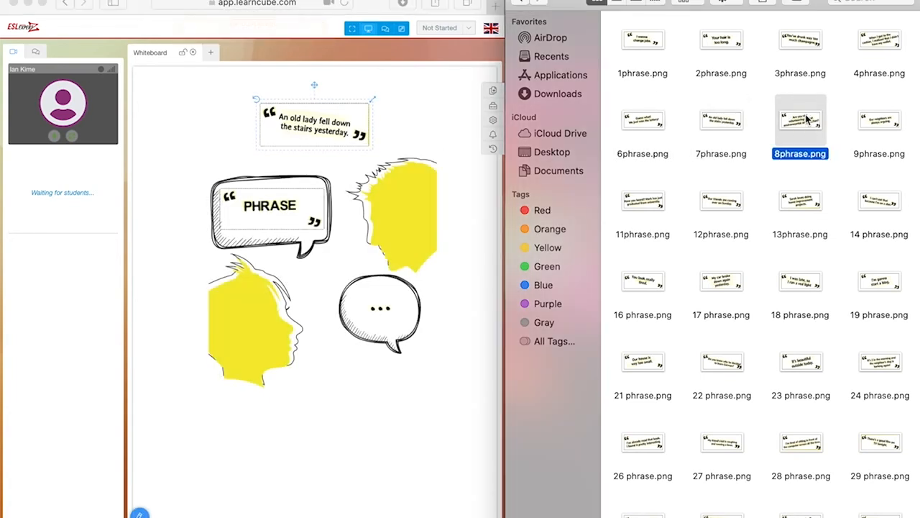
{"action": "left_click", "coordinate": [361, 187]}
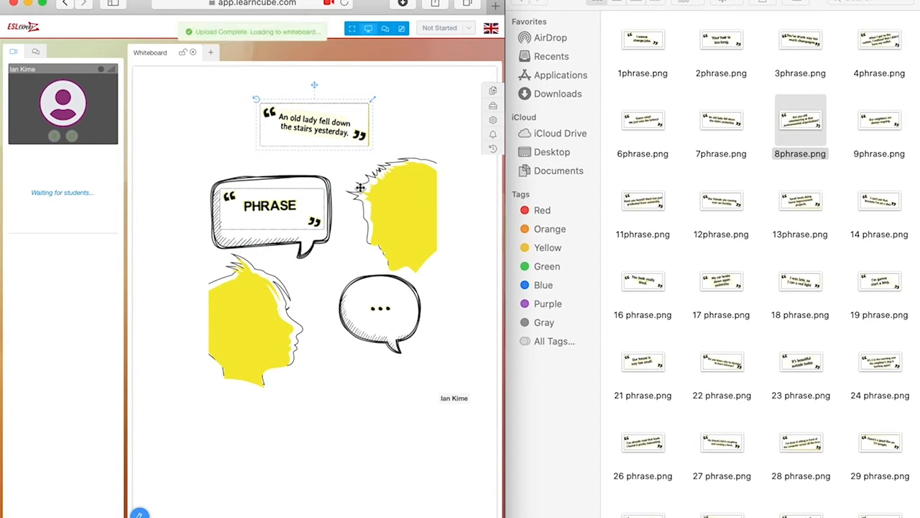
{"action": "left_click", "coordinate": [871, 125]}
{"action": "left_click_drag", "start_coordinate": [871, 127], "coordinate": [358, 175]}
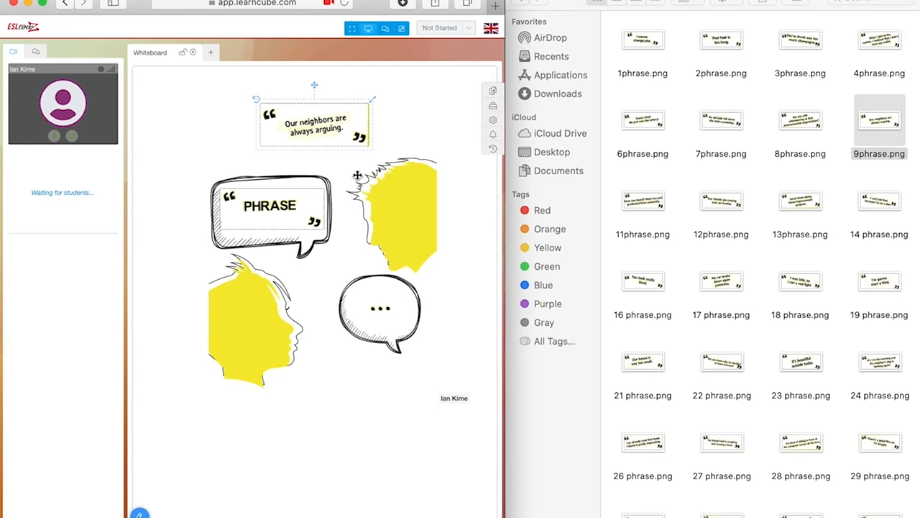
Move the phrase cards one by one from the constraint pile onto the PHRASE box inside the speech bubble.
{"action": "left_click", "coordinate": [293, 190]}
{"action": "left_click", "coordinate": [305, 133]}
{"action": "left_click_drag", "start_coordinate": [320, 133], "coordinate": [278, 217]}
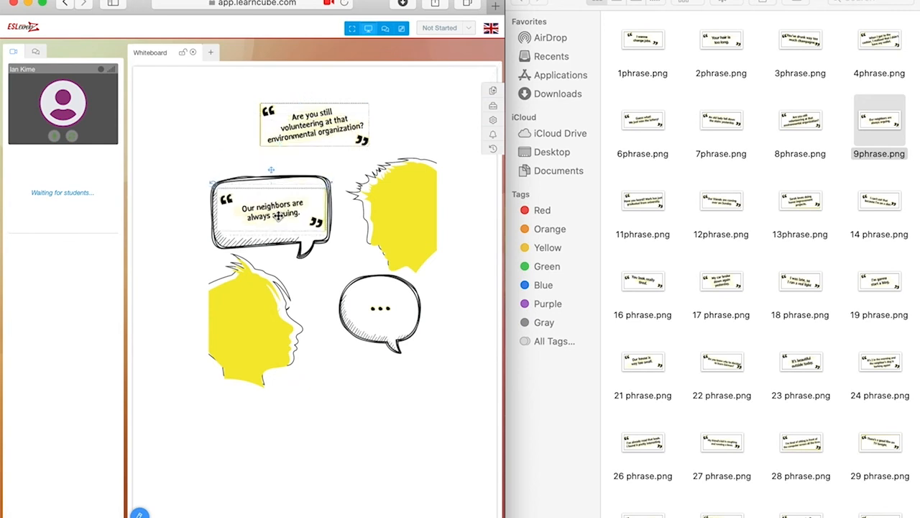
{"action": "left_click_drag", "start_coordinate": [328, 133], "coordinate": [291, 209]}
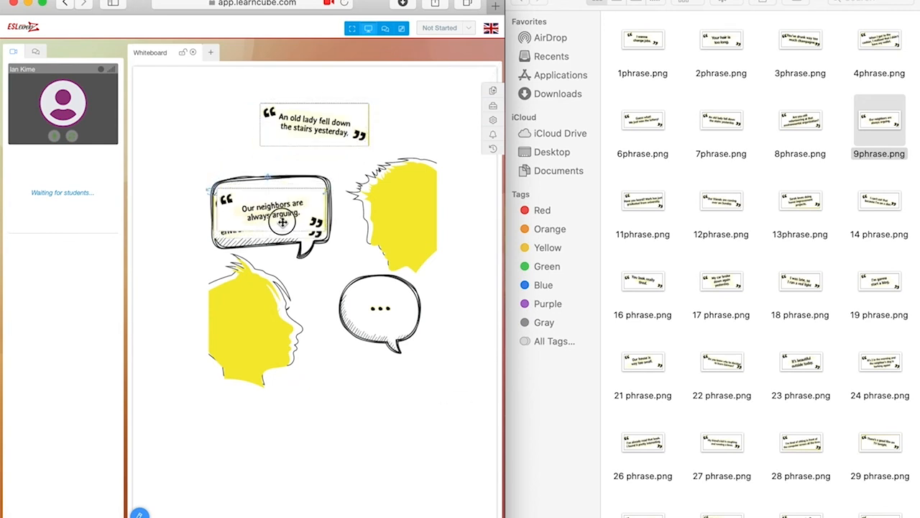
{"action": "left_click_drag", "start_coordinate": [316, 144], "coordinate": [282, 219]}
{"action": "left_click_drag", "start_coordinate": [320, 140], "coordinate": [284, 214]}
{"action": "left_click_drag", "start_coordinate": [316, 137], "coordinate": [284, 213]}
{"action": "left_click_drag", "start_coordinate": [333, 113], "coordinate": [291, 195]}
{"action": "left_click", "coordinate": [301, 153]}
{"action": "left_click_drag", "start_coordinate": [301, 152], "coordinate": [271, 213]}
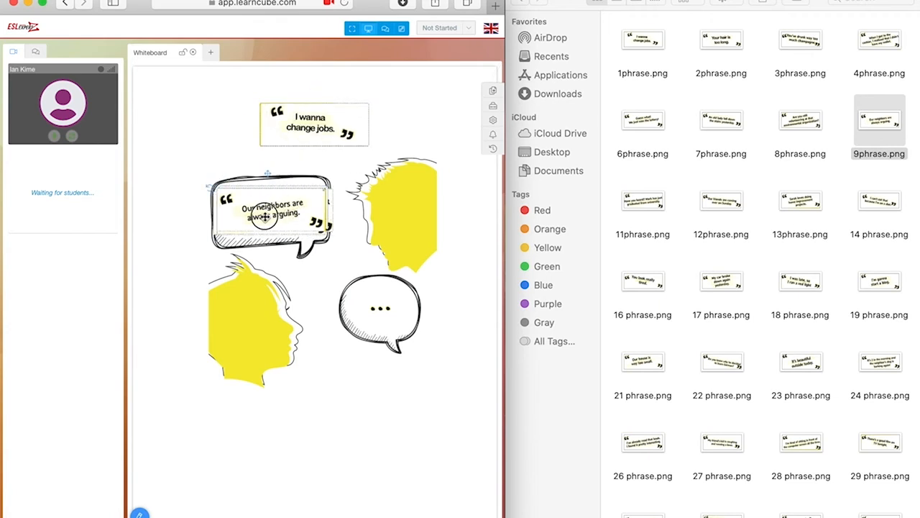
{"action": "left_click_drag", "start_coordinate": [320, 125], "coordinate": [272, 213]}
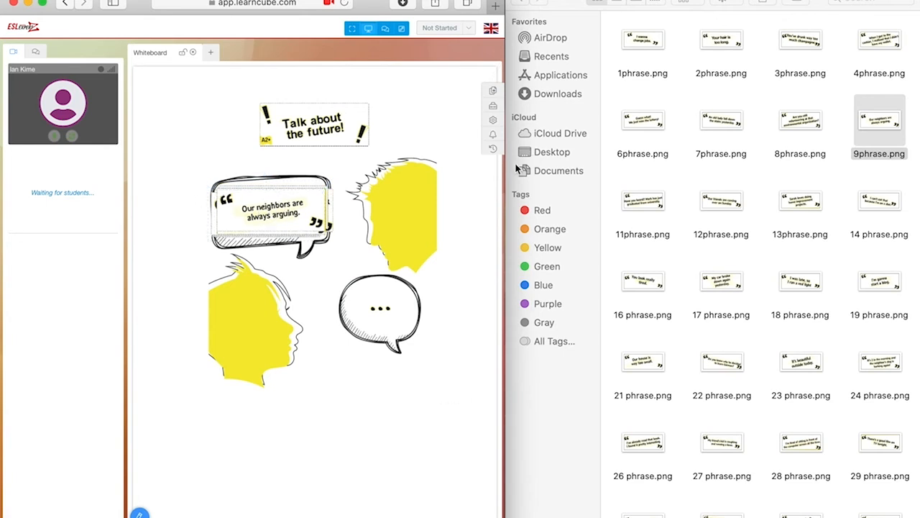
Widen the browser window across the full screen so the whole game board is shown larger.
{"action": "left_click_drag", "start_coordinate": [503, 174], "coordinate": [651, 164]}
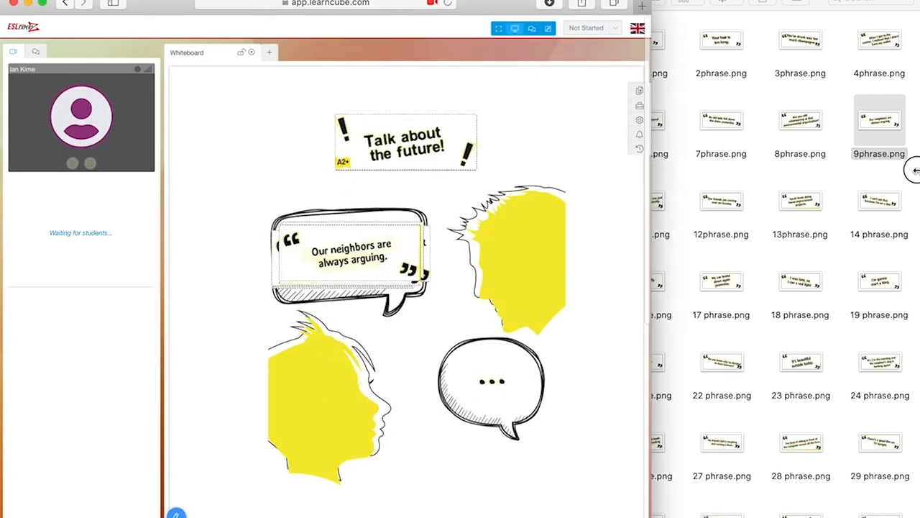
{"action": "left_click_drag", "start_coordinate": [916, 171], "coordinate": [919, 173]}
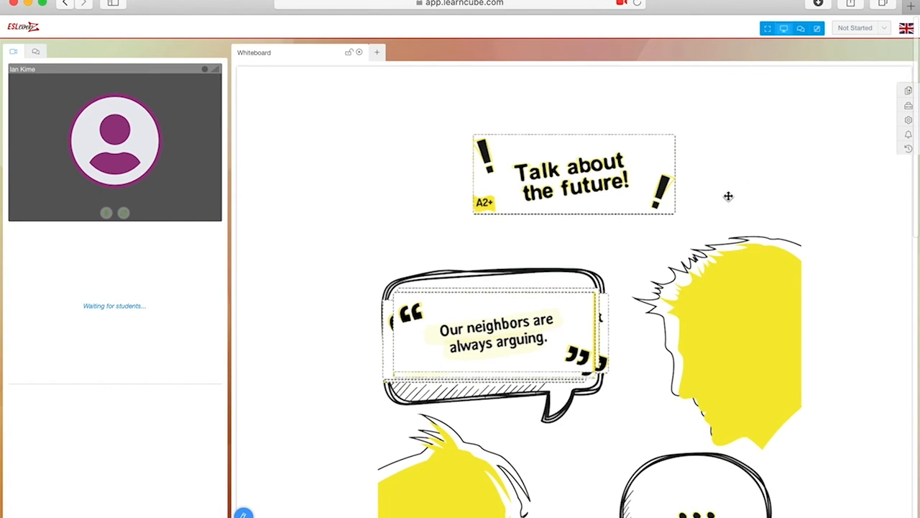
{"action": "scroll", "coordinate": [728, 200], "scroll_direction": "down", "scroll_amount": 1}
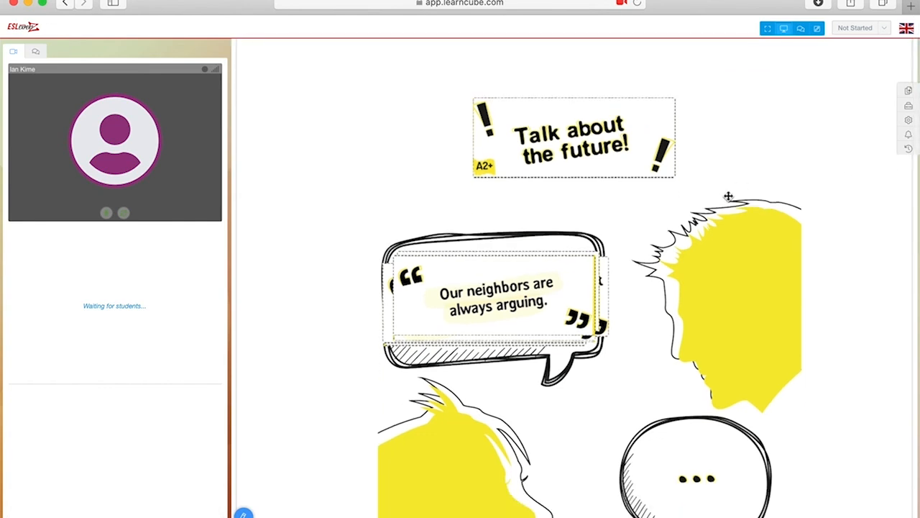
{"action": "scroll", "coordinate": [728, 196], "scroll_direction": "down", "scroll_amount": 2}
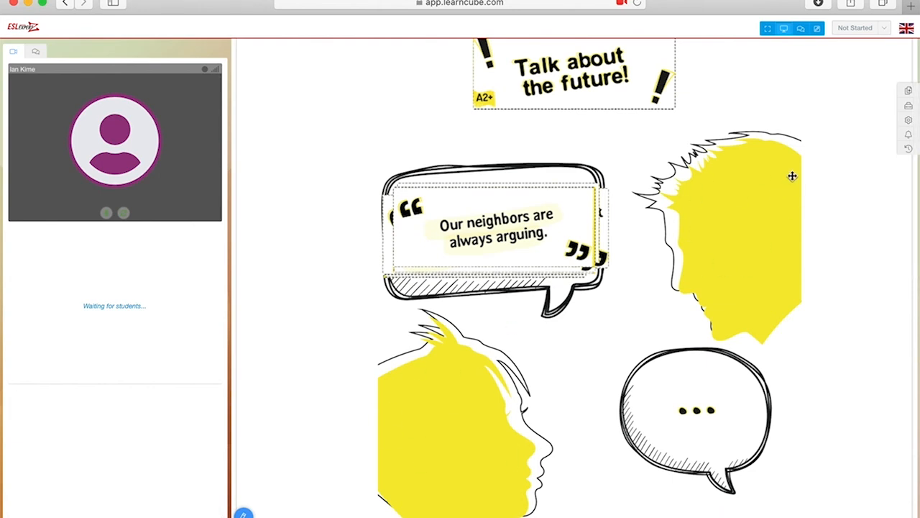
{"action": "scroll", "coordinate": [792, 176], "scroll_direction": "up", "scroll_amount": 2}
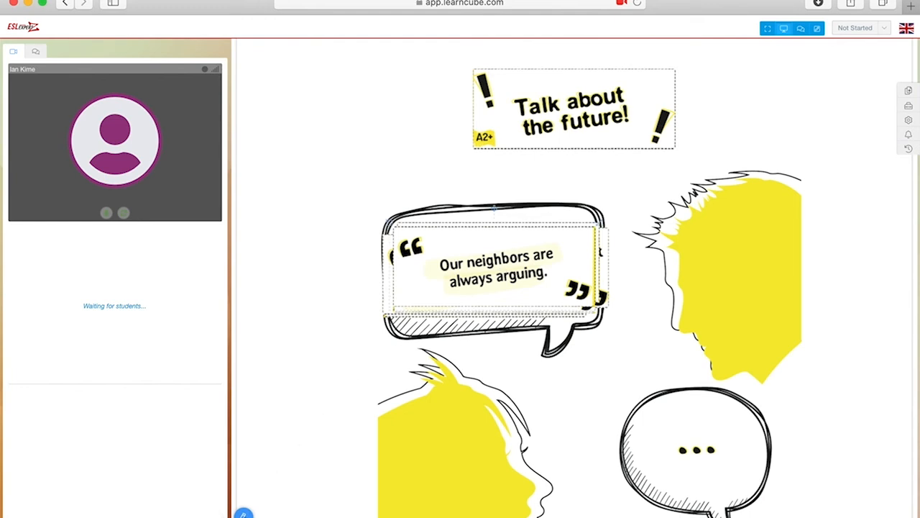
Remove the cards "Our neighbors are always arguing.", "Talk about the future!" and "Are you still volunteering at that environmental organization?" from the whiteboard.
{"action": "left_click", "coordinate": [243, 513]}
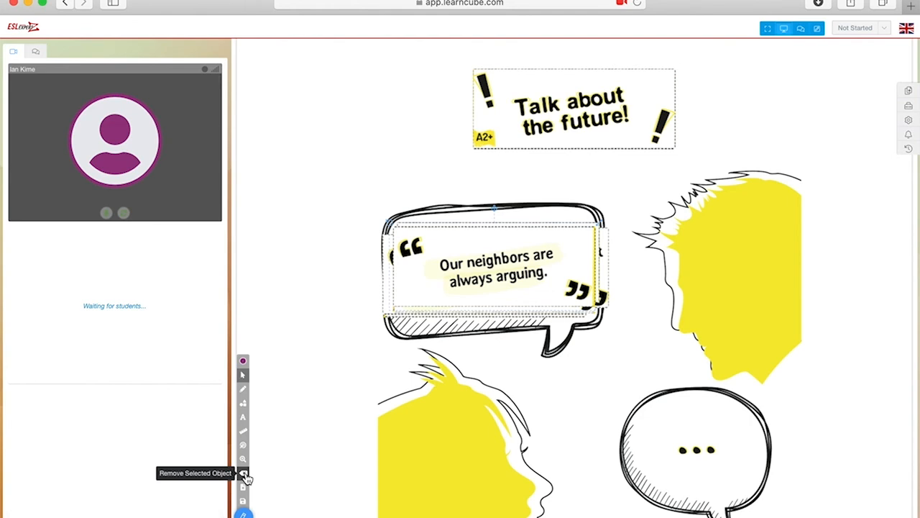
{"action": "left_click", "coordinate": [245, 475]}
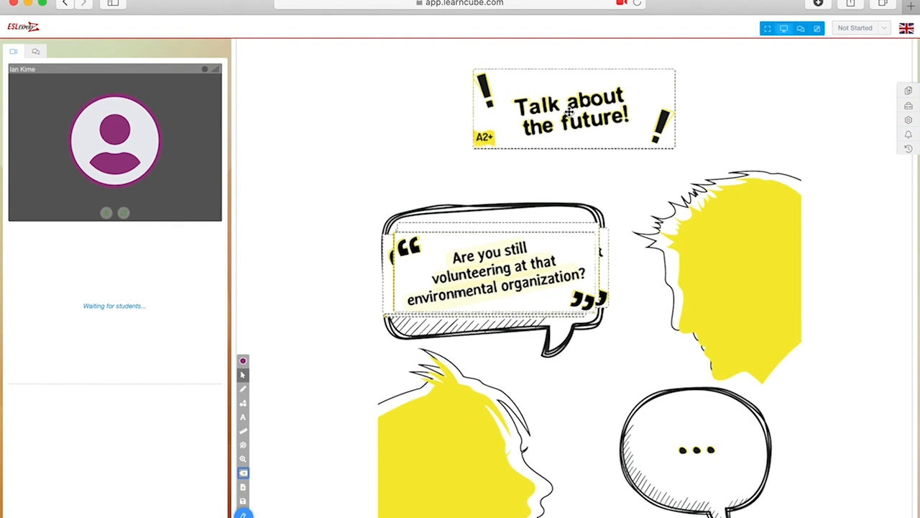
{"action": "left_click", "coordinate": [568, 111]}
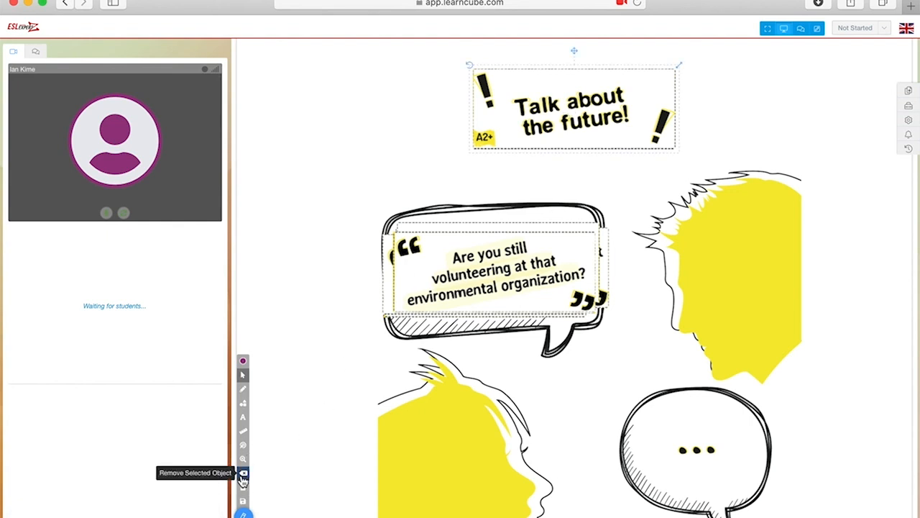
{"action": "left_click", "coordinate": [243, 475]}
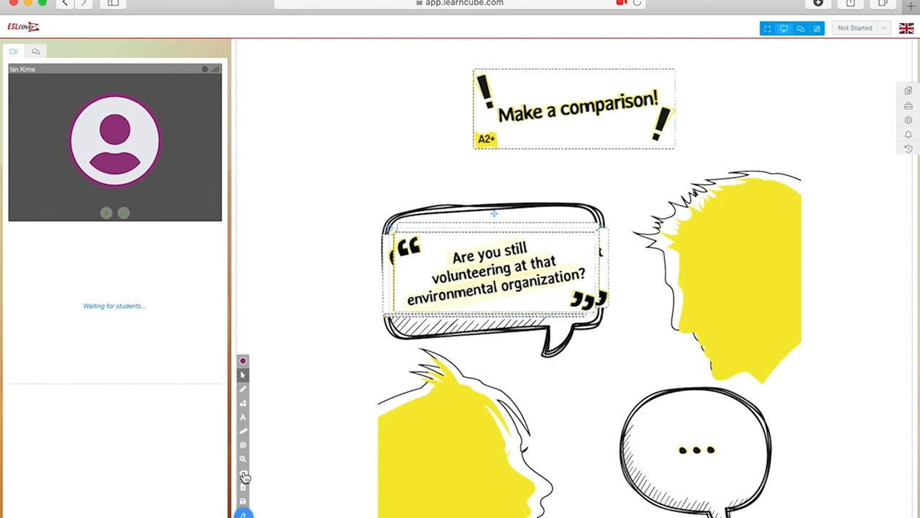
{"action": "left_click", "coordinate": [244, 475]}
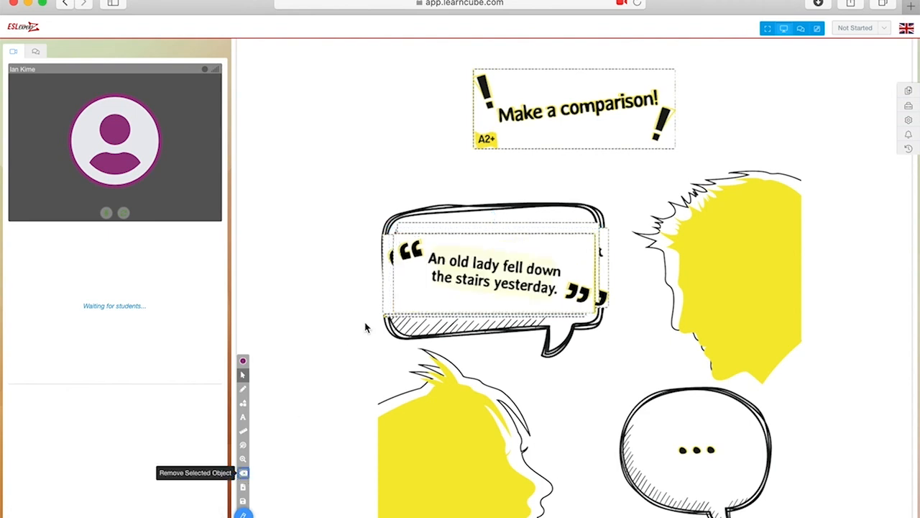